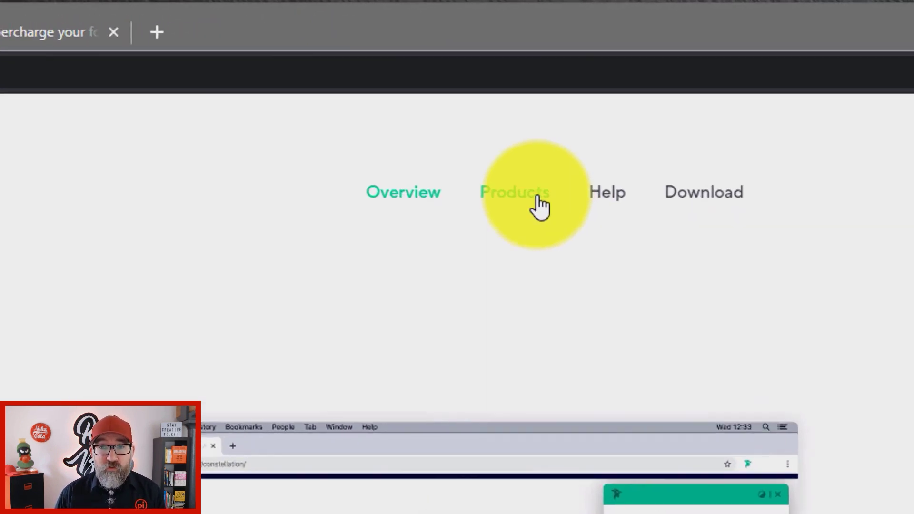
Step: Open the download page of the free Fonts Ninja browser extension from the site's Products page
click(620, 80)
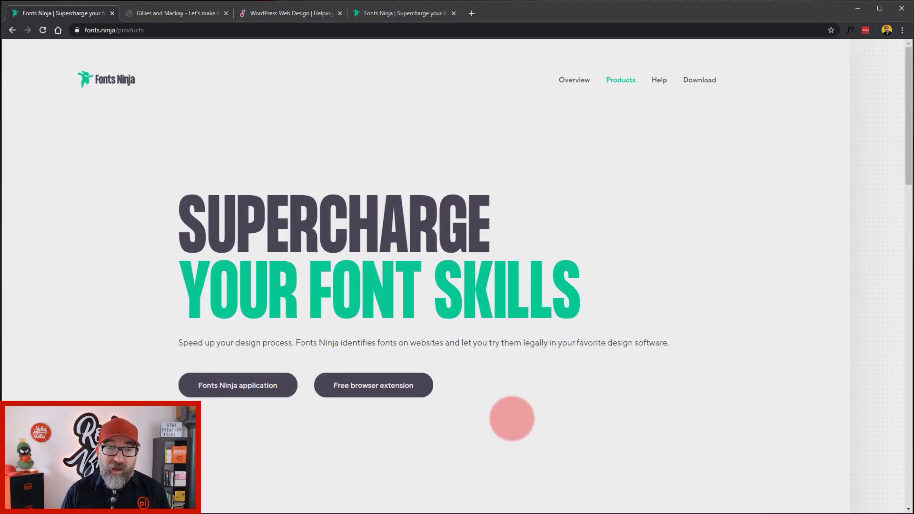
click(385, 386)
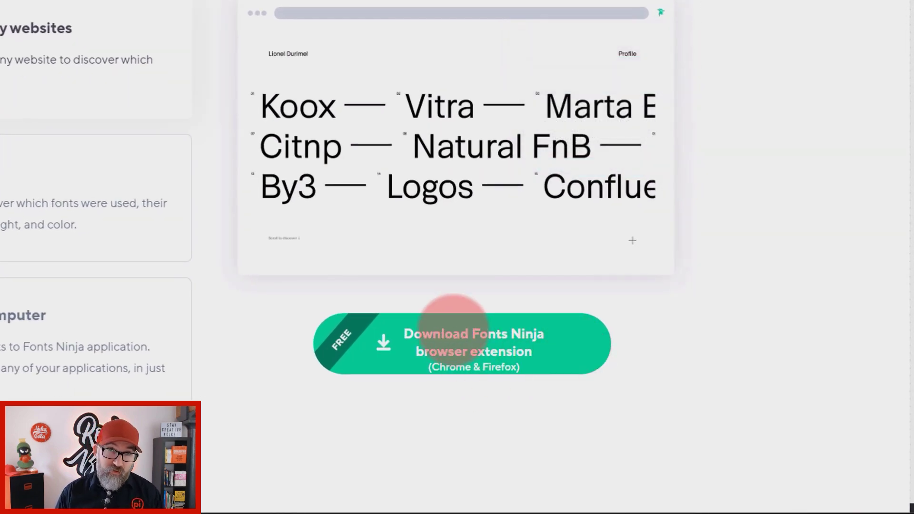
click(516, 364)
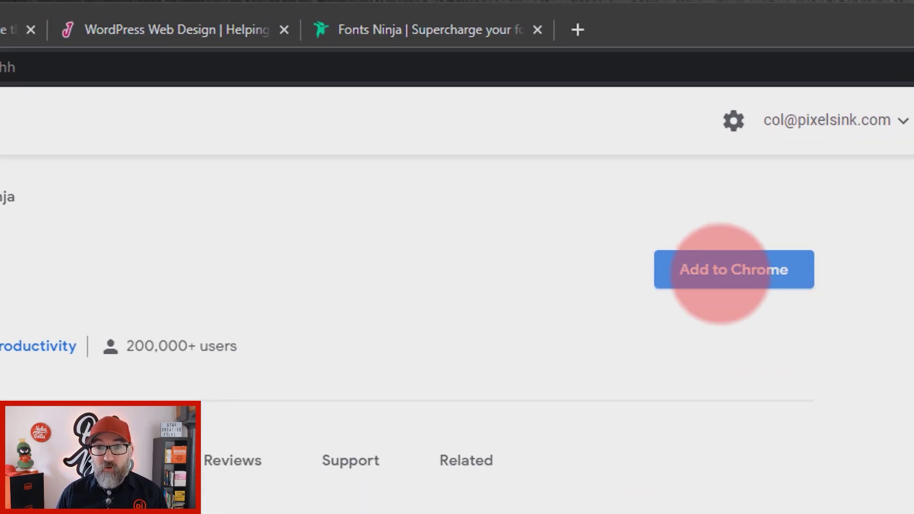
Step: Add the Fonts Ninja extension to Chrome, accept its permissions and dismiss the installation notice
click(720, 274)
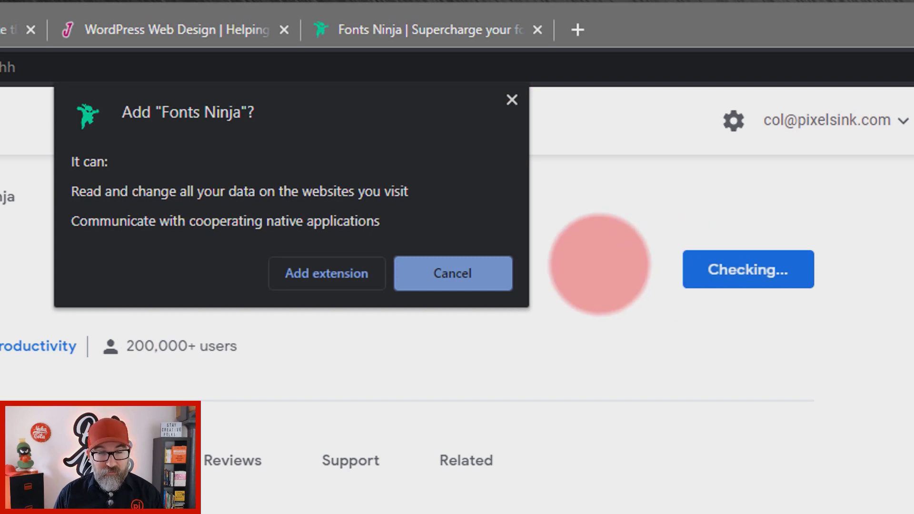
click(312, 270)
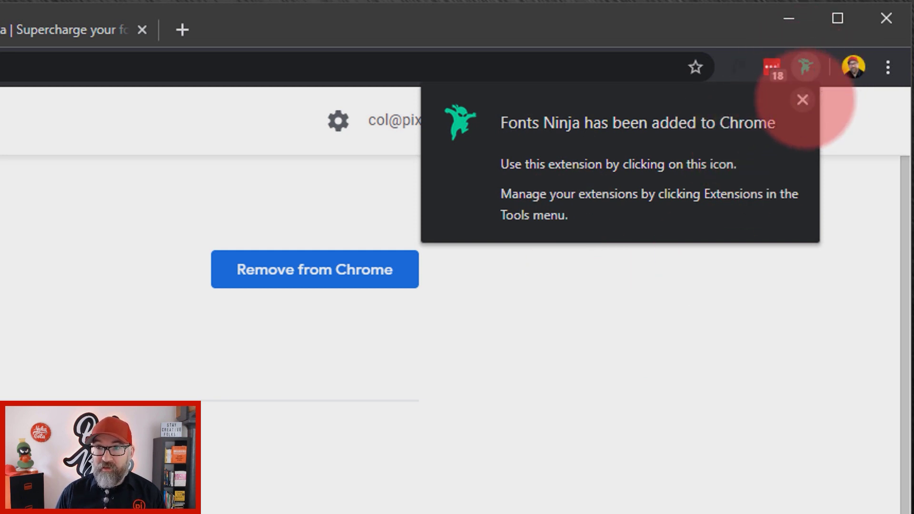
click(802, 99)
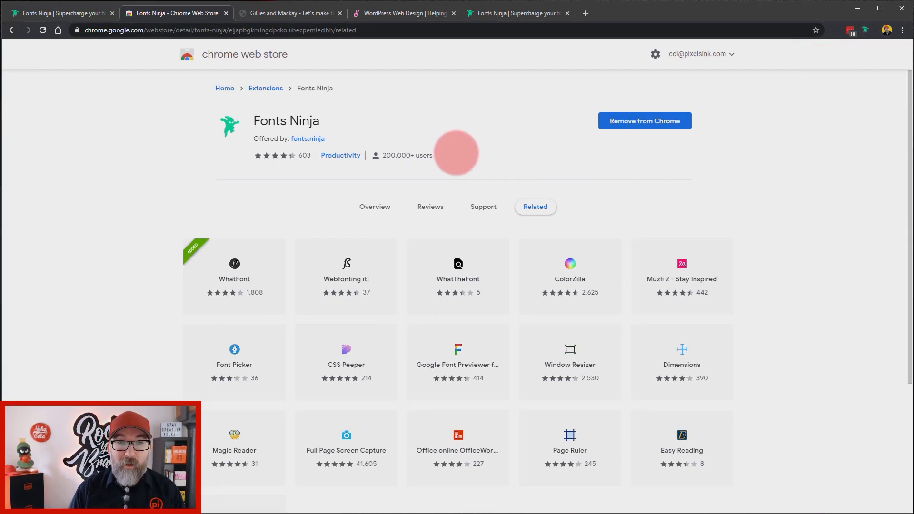
Step: Switch to the Gillies and Mackay website and list the fonts used on its home page with the Fonts Ninja extension
click(298, 19)
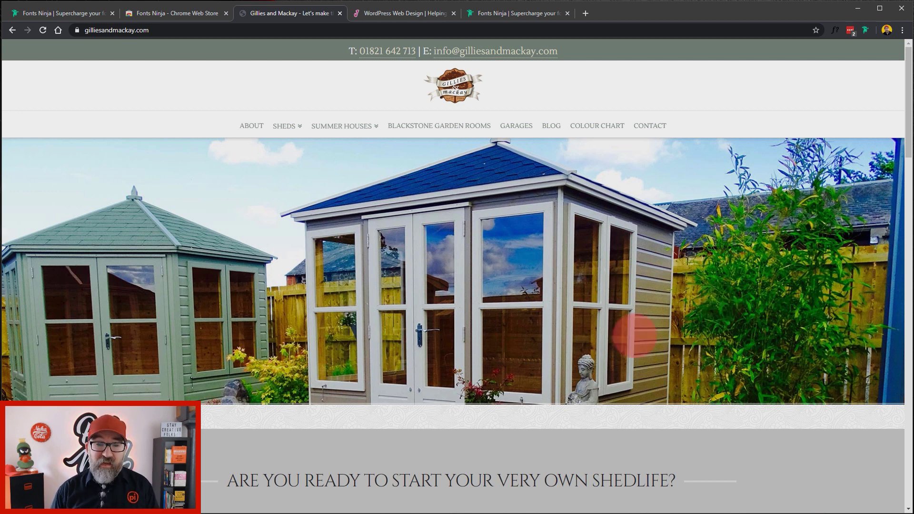
scroll(663, 330, down, 2)
drag(672, 383, 234, 381)
click(463, 365)
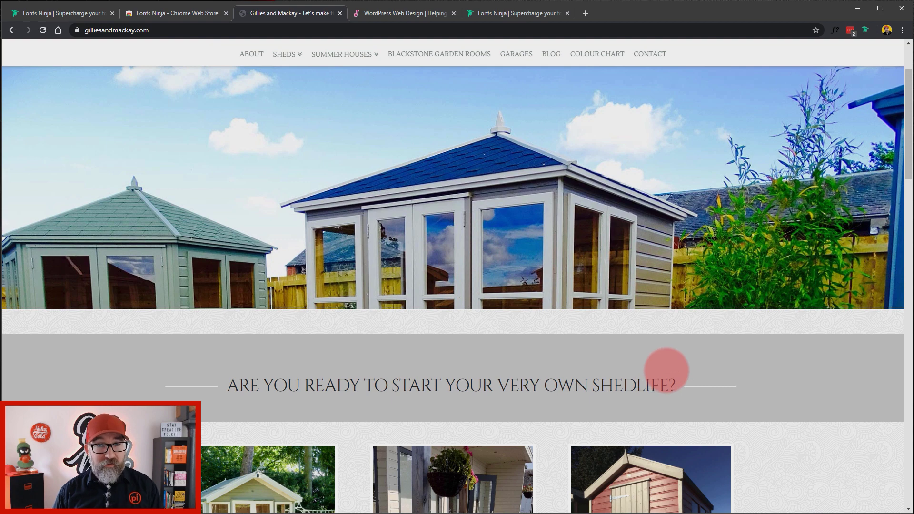
scroll(666, 370, down, 2)
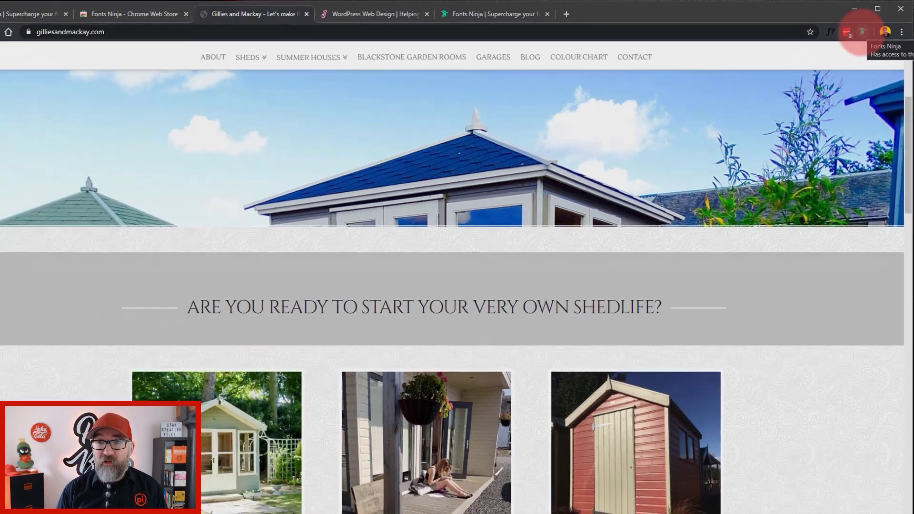
click(785, 79)
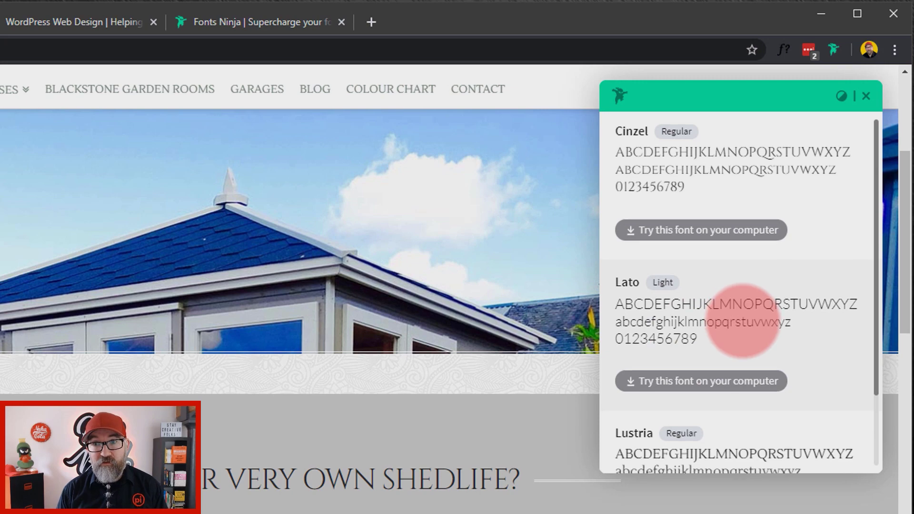
scroll(749, 317, down, 2)
scroll(790, 341, down, 1)
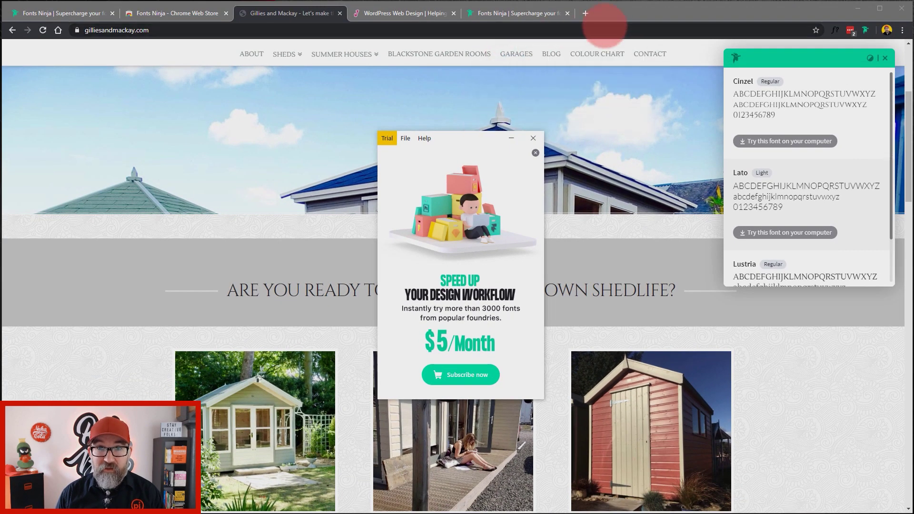
Step: Return to the Fonts Ninja Products page and read the section about the Fonts Ninja application
click(614, 14)
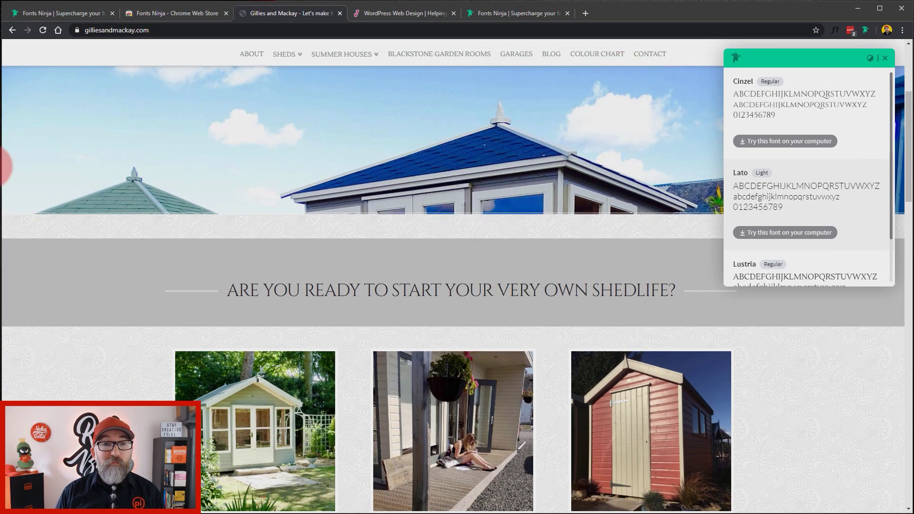
click(60, 14)
click(619, 81)
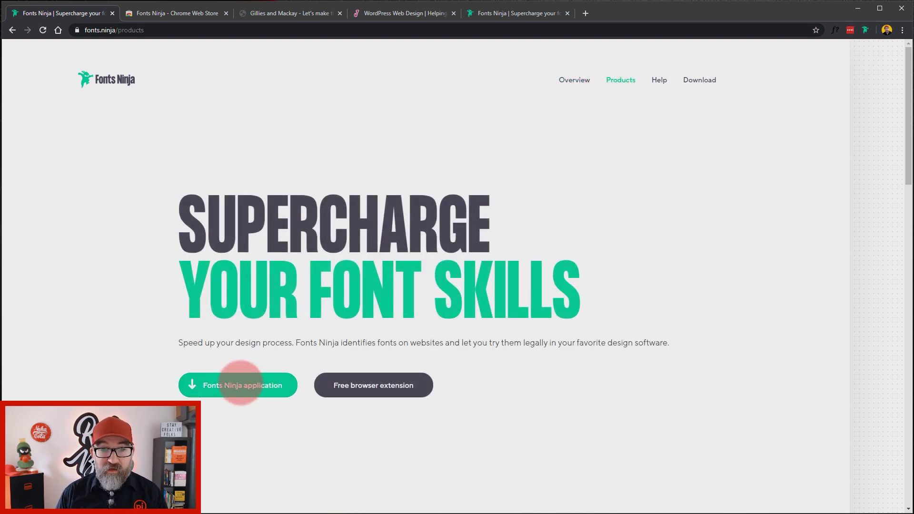
click(240, 385)
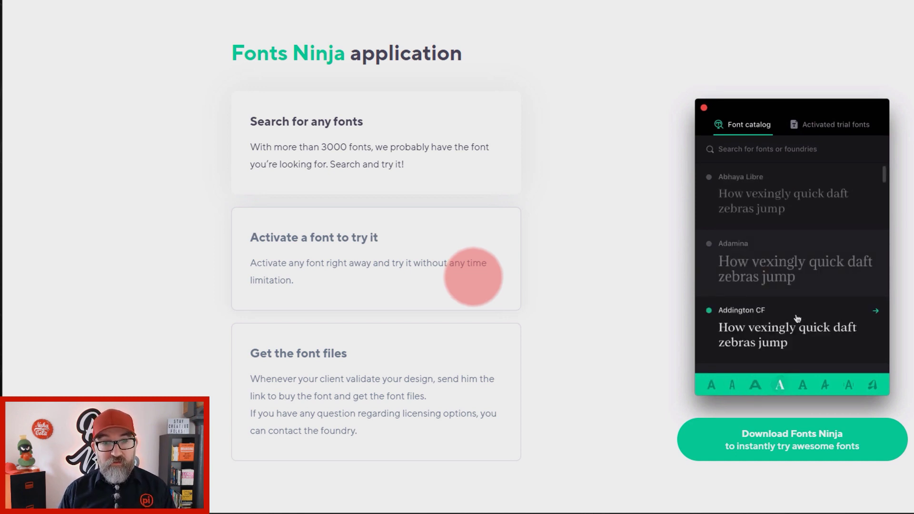
scroll(481, 285, down, 1)
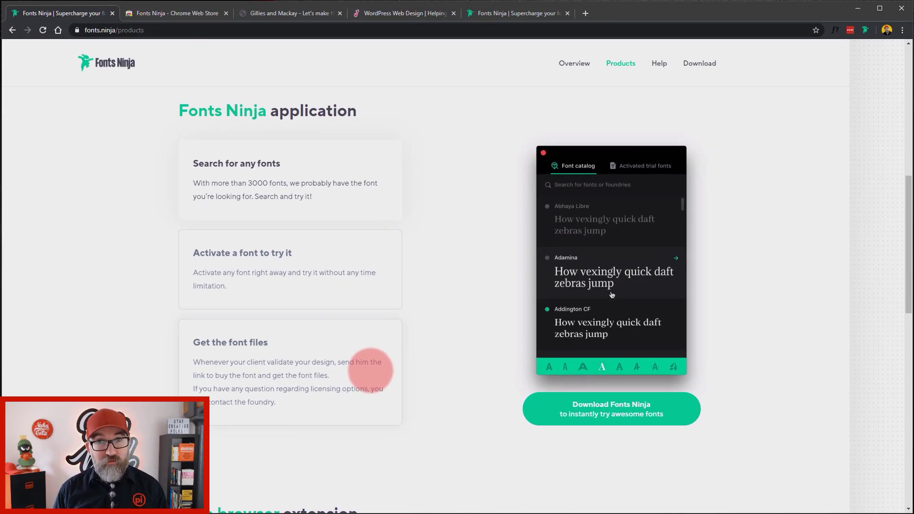
Step: Open the other Fonts Ninja page and highlight the answers on whether it is legal and whether it replaces font licenses
click(495, 13)
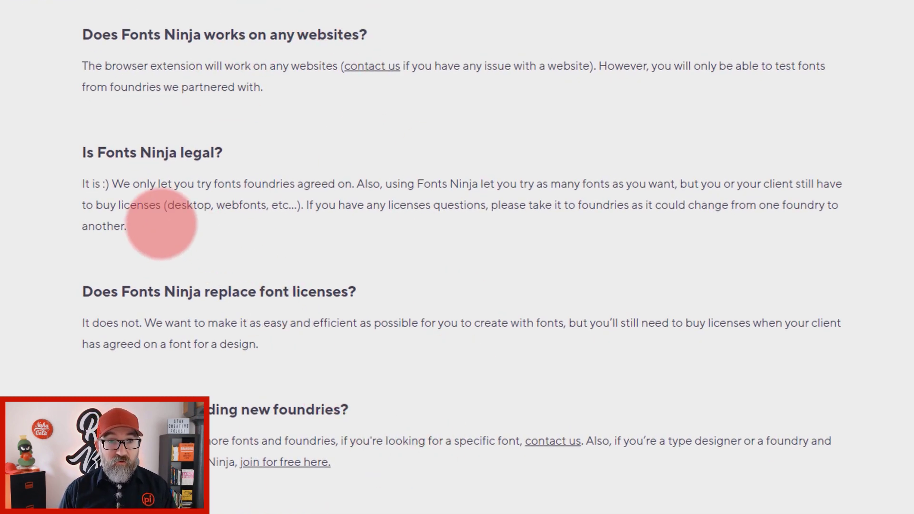
drag(161, 223, 57, 190)
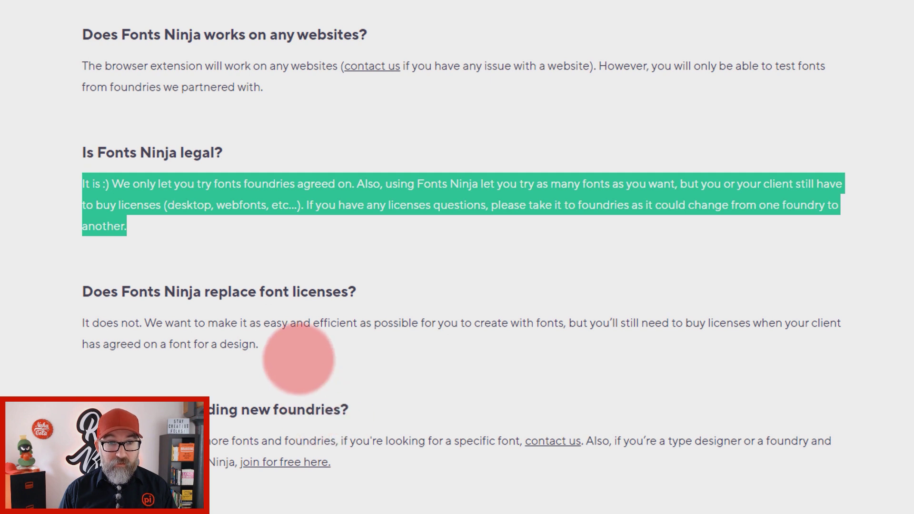
drag(258, 343, 83, 322)
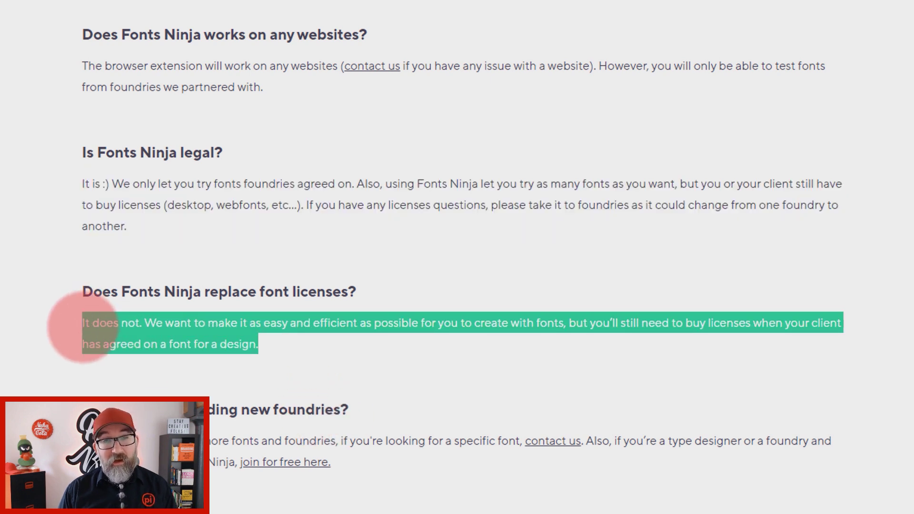
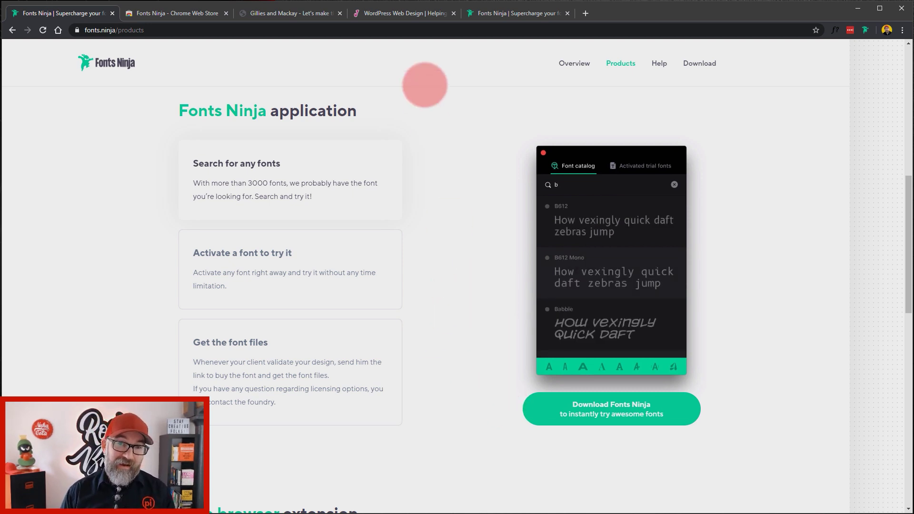
Step: Return to the Gillies and Mackay page, dismiss the subscription offer in the Fonts Ninja desktop app, and move and minimize its window
click(276, 13)
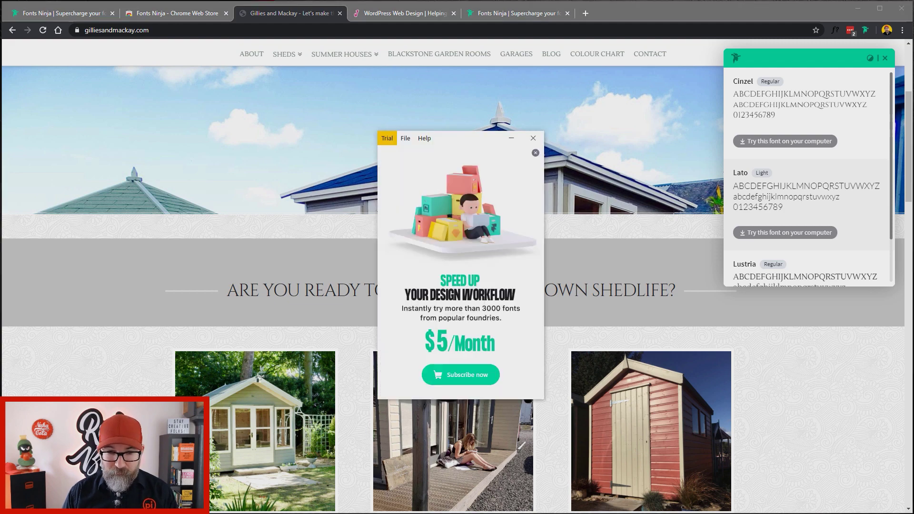
click(535, 153)
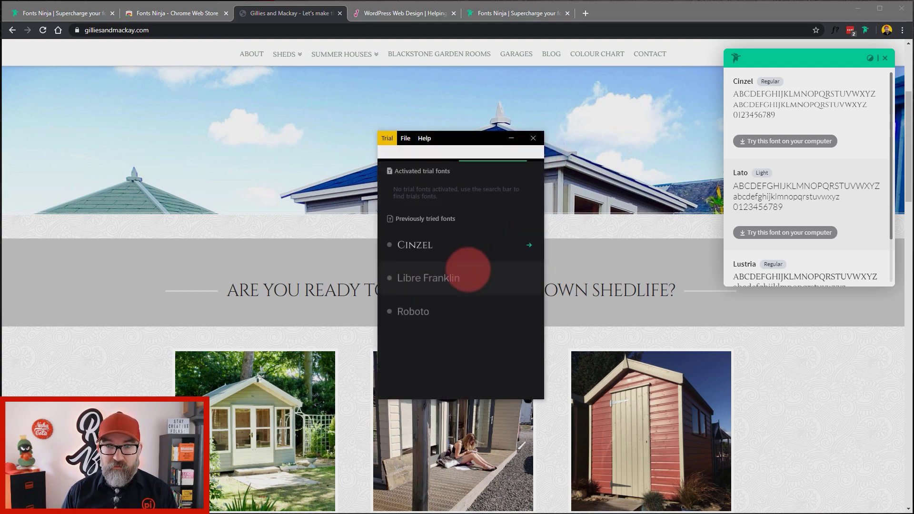
drag(474, 133, 347, 111)
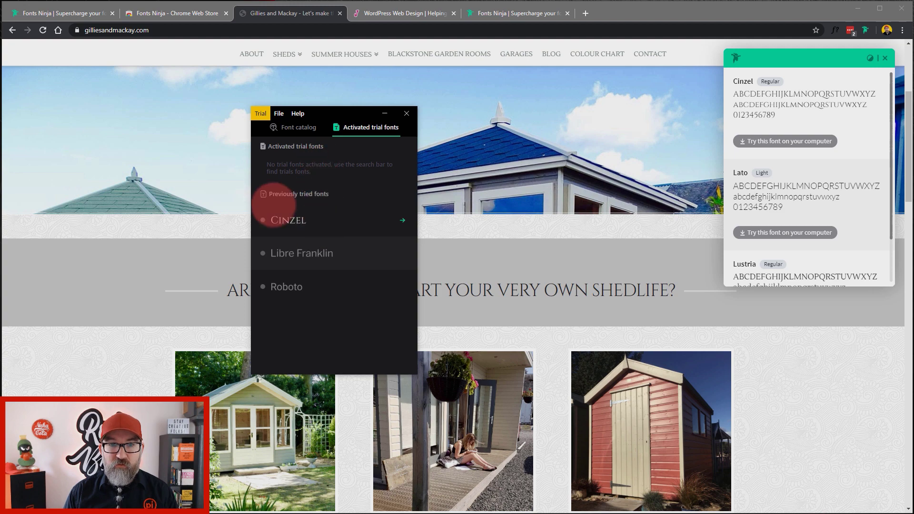
click(385, 113)
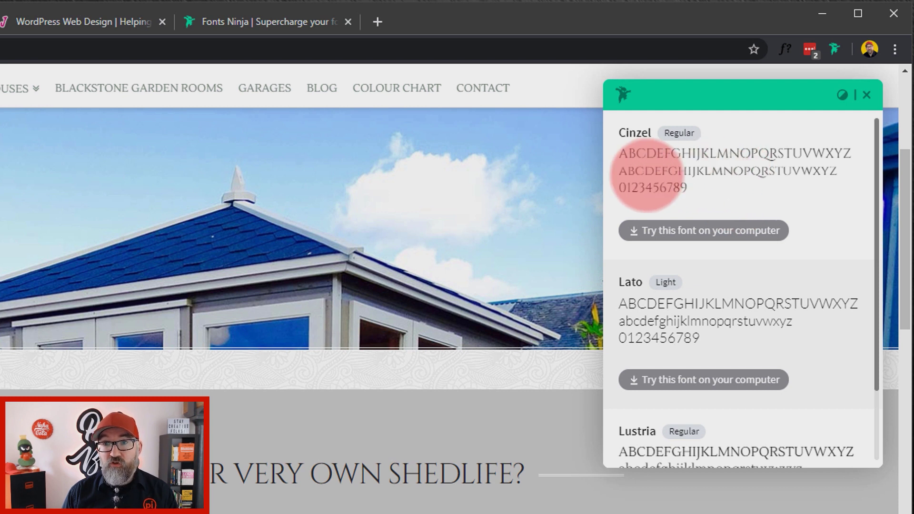
Step: Preview Cinzel Regular with the sample text "Your Own Text", tightening the letter spacing to -2px and enlarging the font size
click(668, 171)
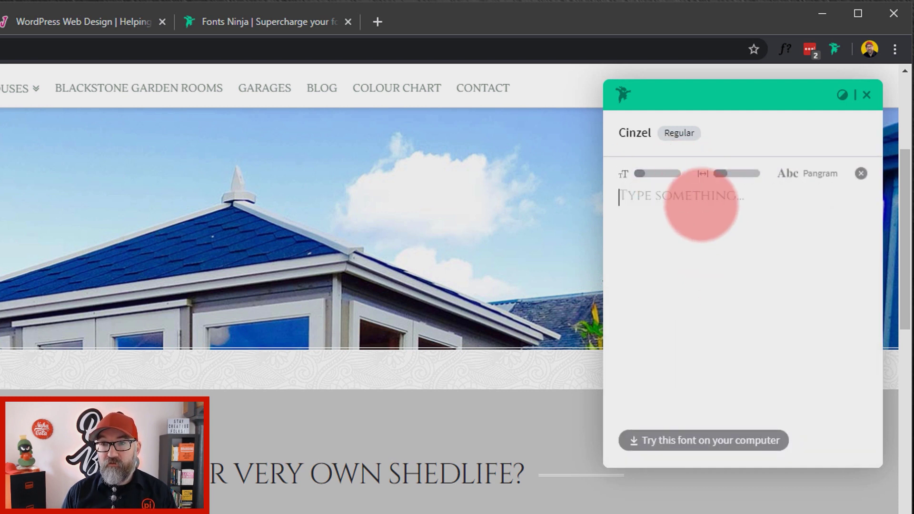
click(703, 200)
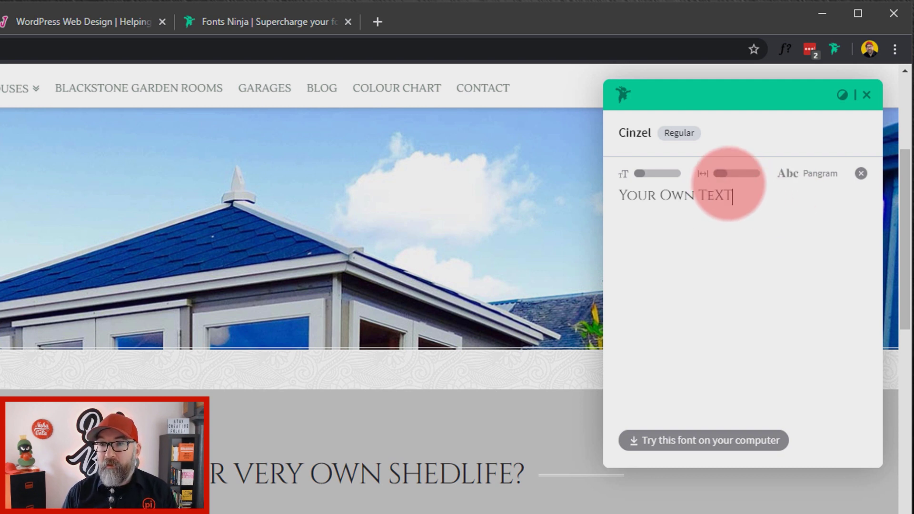
mouse_move(719, 174)
mouse_down()
mouse_move(751, 179)
mouse_move(722, 183)
mouse_move(756, 180)
mouse_move(717, 180)
mouse_up()
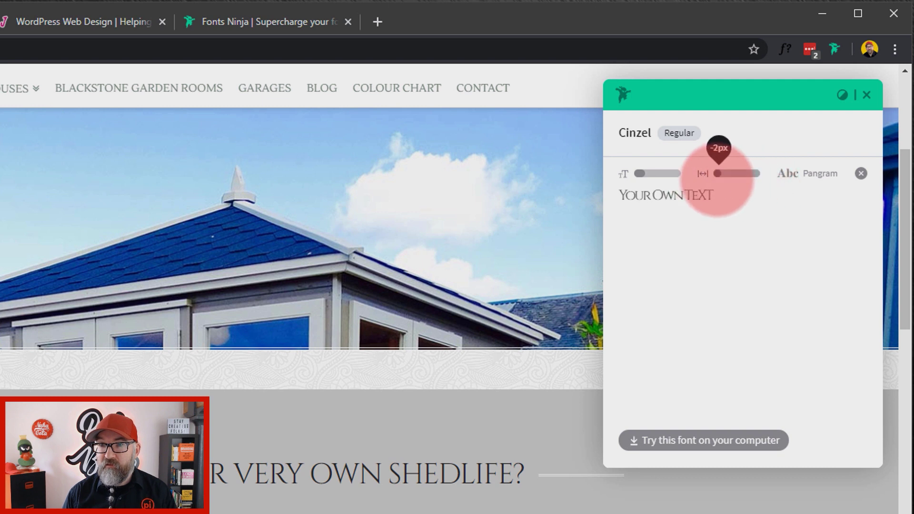
drag(640, 175, 648, 174)
Step: Cycle the Cinzel preview through several pangrams up to "Jaded zombies acted quaintly but kept driving their oxen forward." and close the preview
click(815, 174)
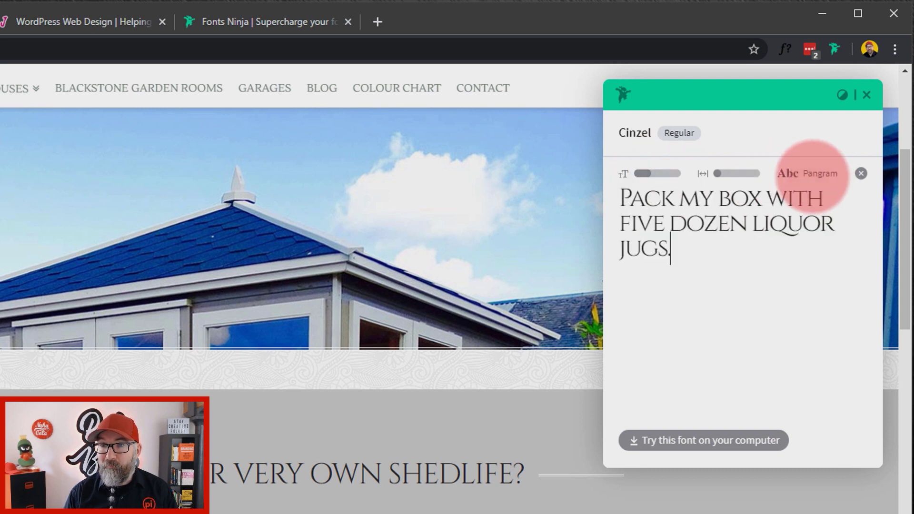
click(813, 173)
click(814, 174)
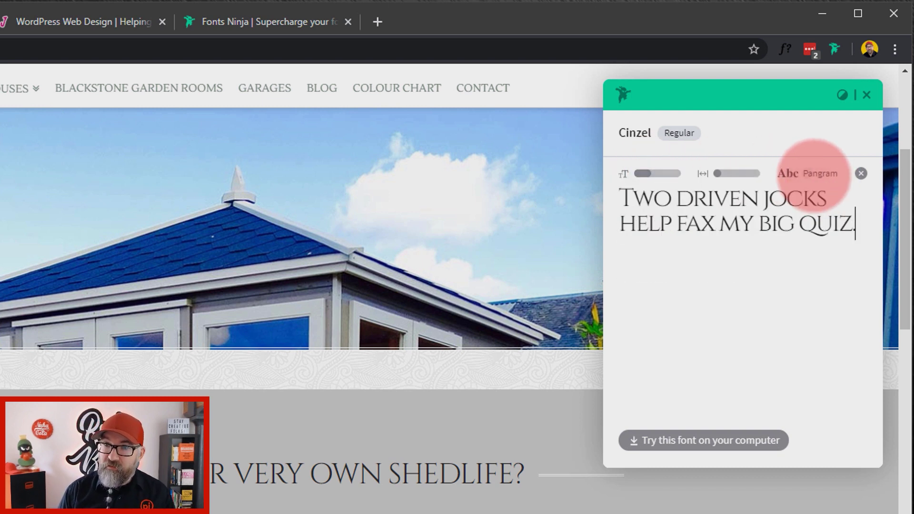
click(814, 174)
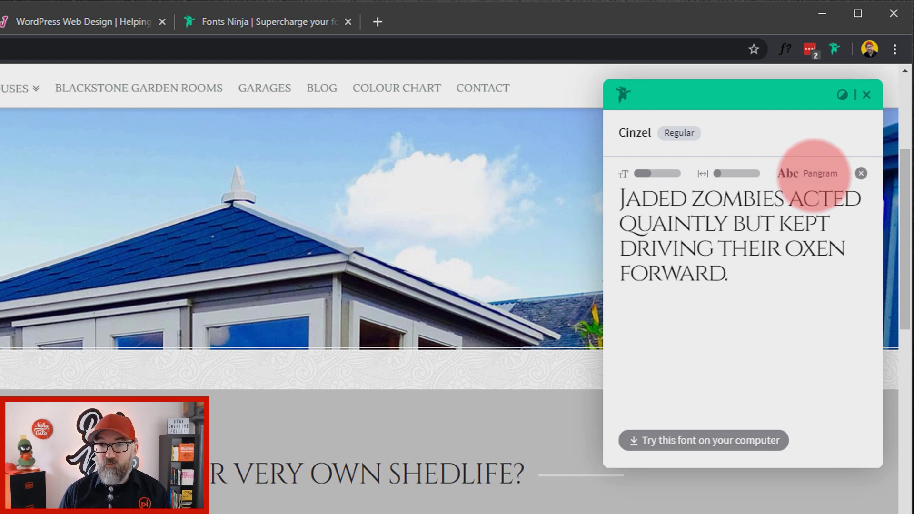
click(771, 290)
scroll(770, 290, down, 2)
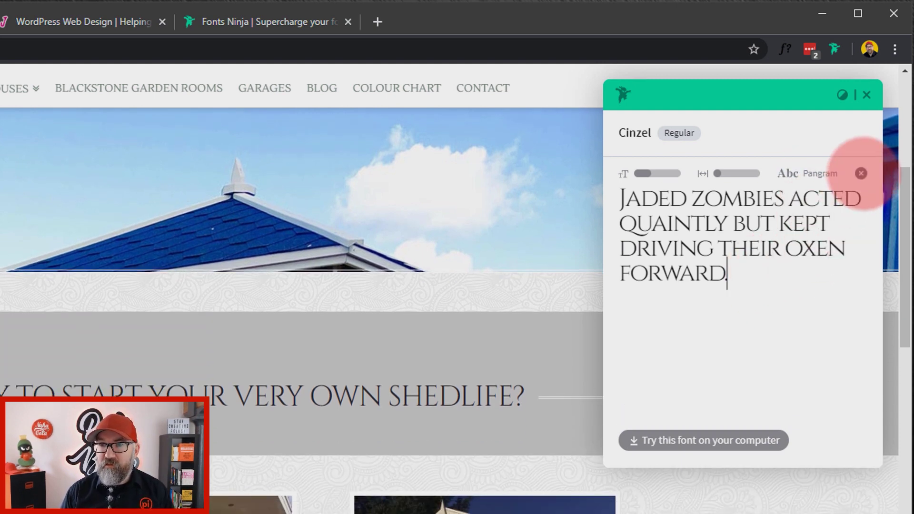
click(861, 173)
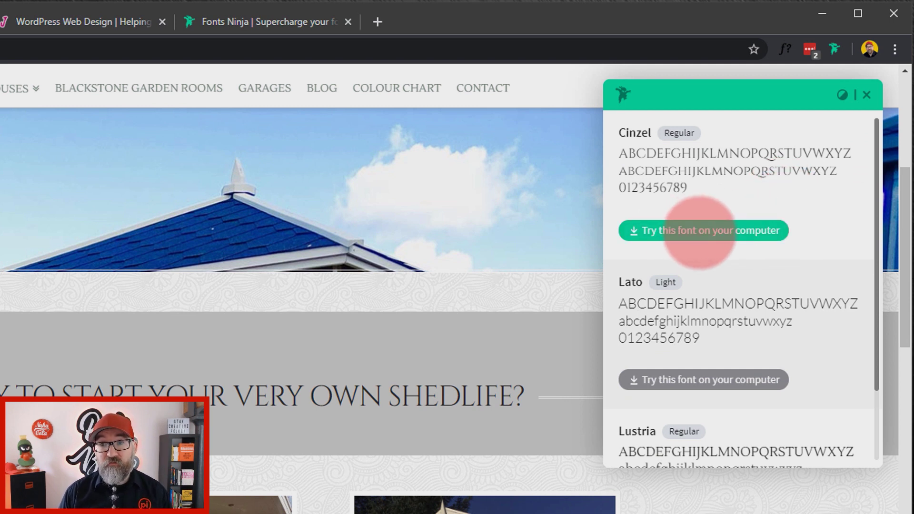
Step: Try the Cinzel font on the computer, deactivate it from its details in the Fonts Ninja desktop app and close the details
click(700, 232)
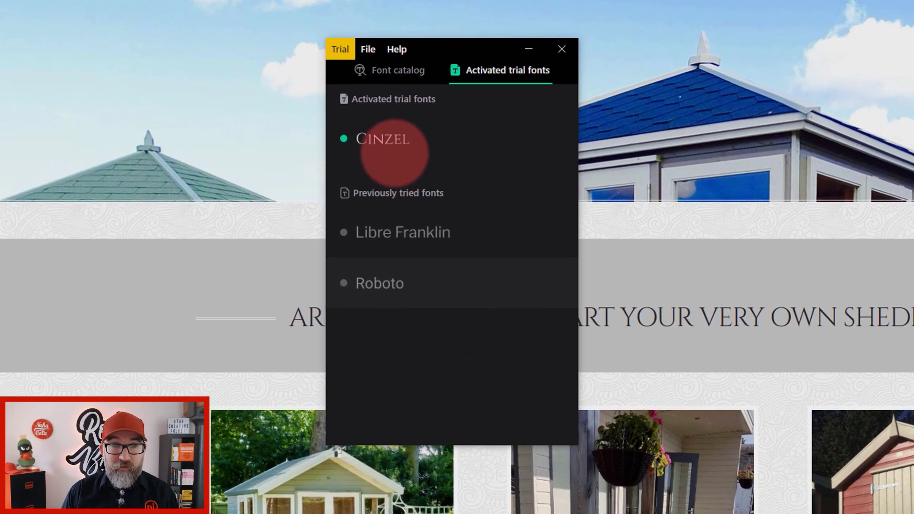
click(387, 138)
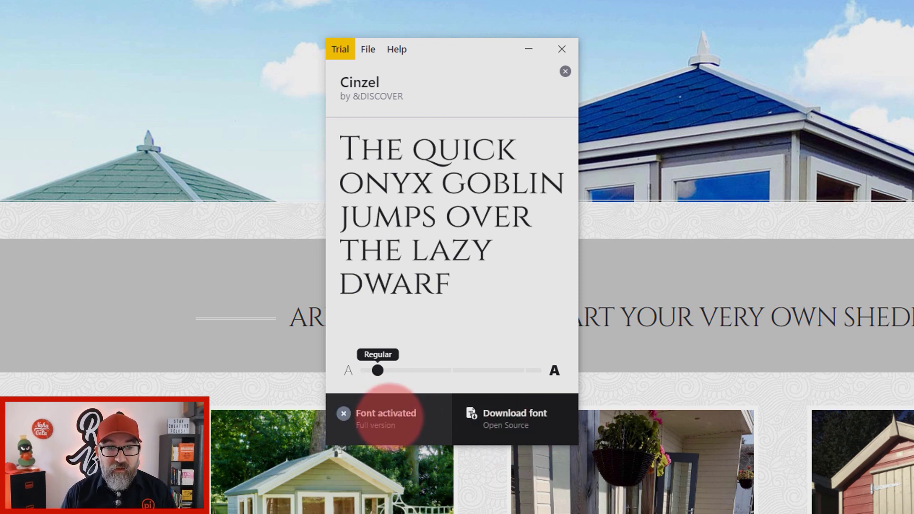
click(390, 414)
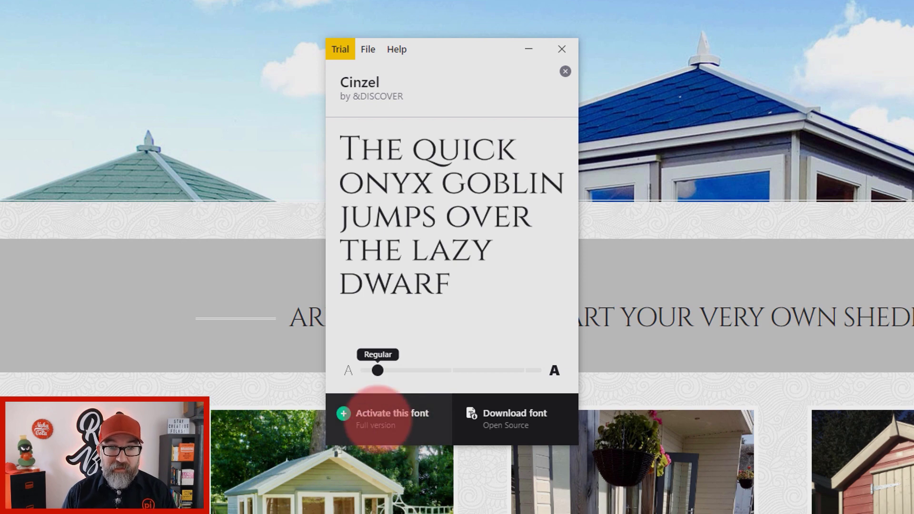
click(565, 71)
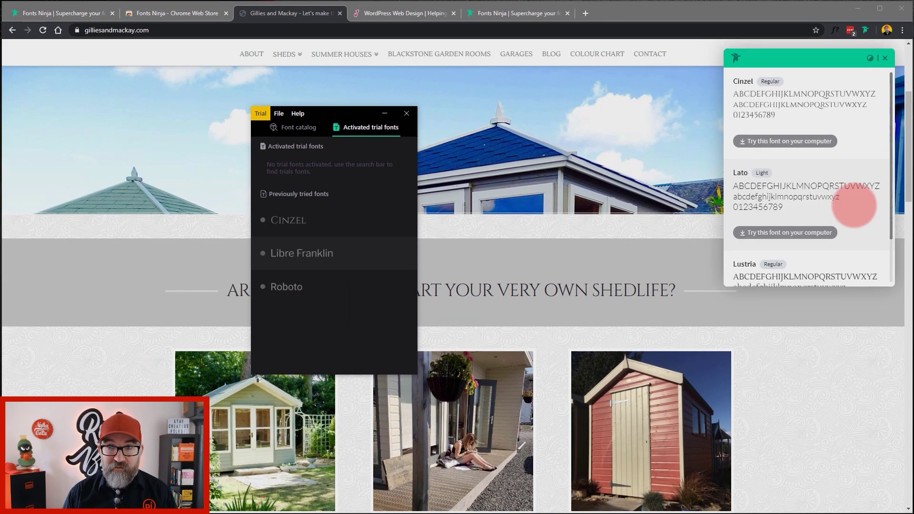
Step: Open the preview of Lato Light in the font list, look over its sample options and close the preview
click(819, 196)
click(819, 196)
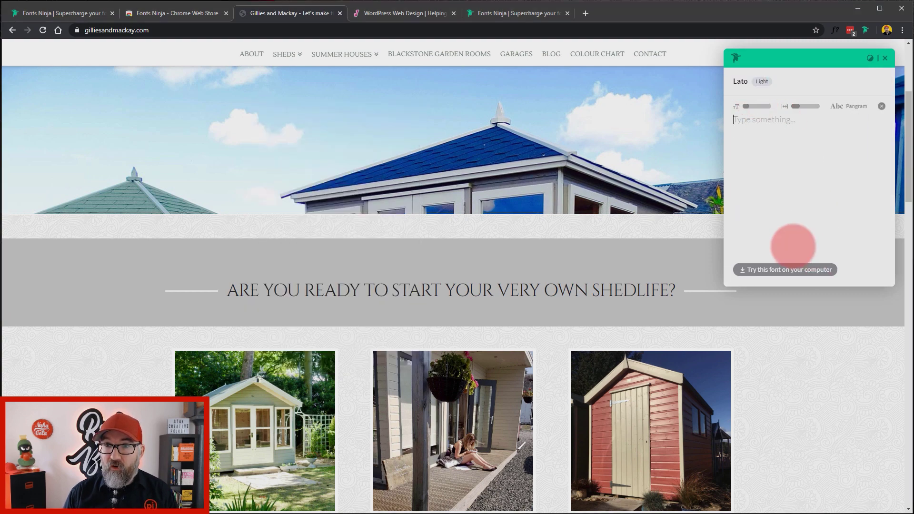
scroll(795, 229, down, 2)
click(881, 106)
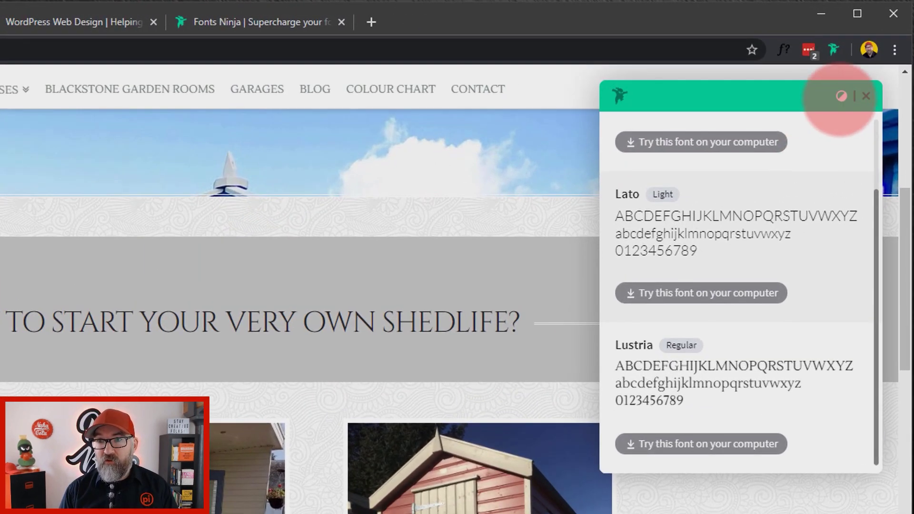
Step: Switch the Fonts Ninja panel repeatedly between its dark and light themes, finishing on the light theme
click(867, 61)
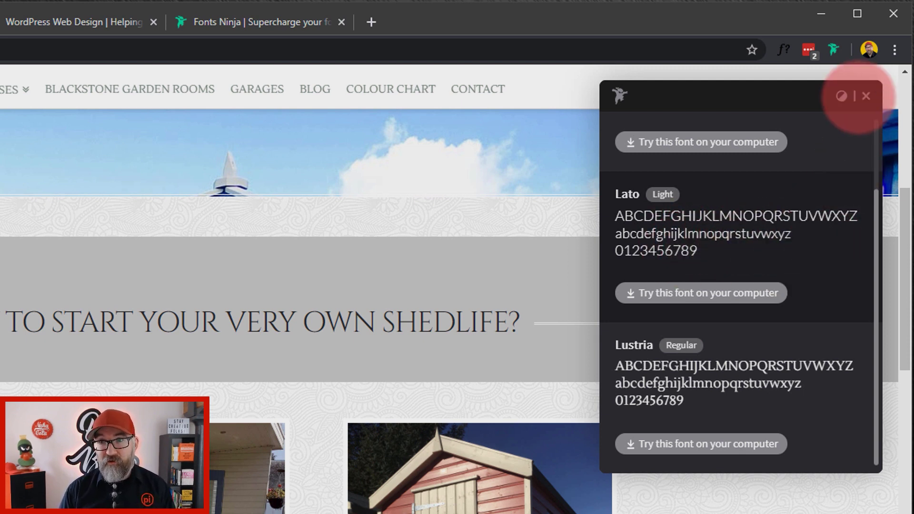
click(842, 96)
click(842, 96)
click(842, 96)
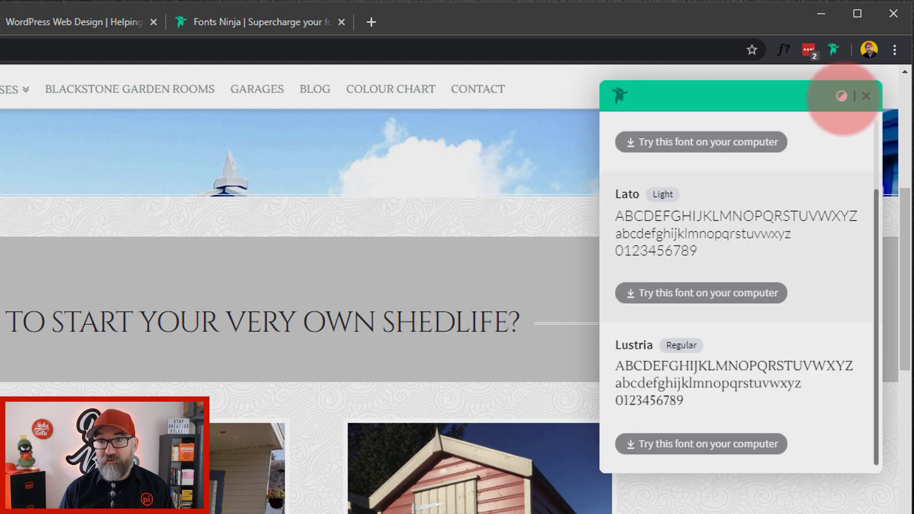
click(841, 96)
click(841, 96)
click(841, 96)
click(841, 96)
click(841, 96)
click(841, 96)
click(841, 96)
click(841, 96)
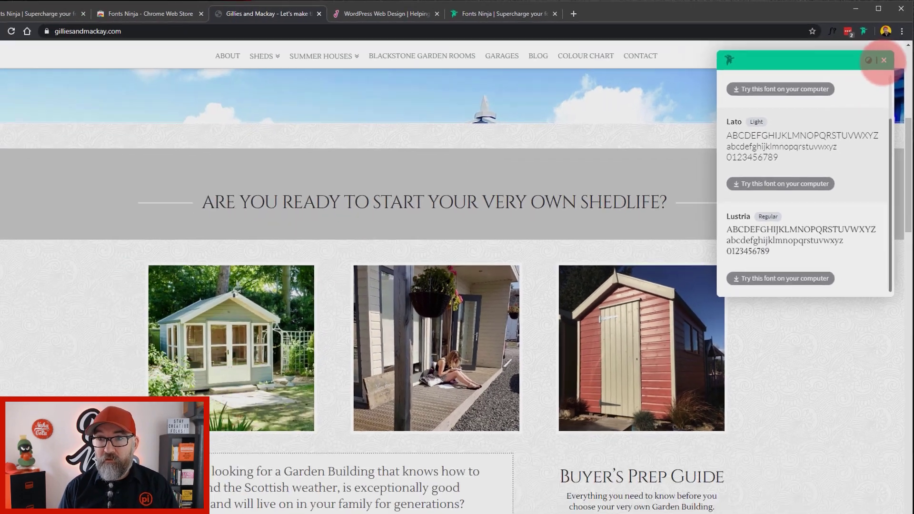
Step: Close the font panel on the Gillies and Mackay page and run Fonts Ninja on the jammydigital.com homepage
click(865, 96)
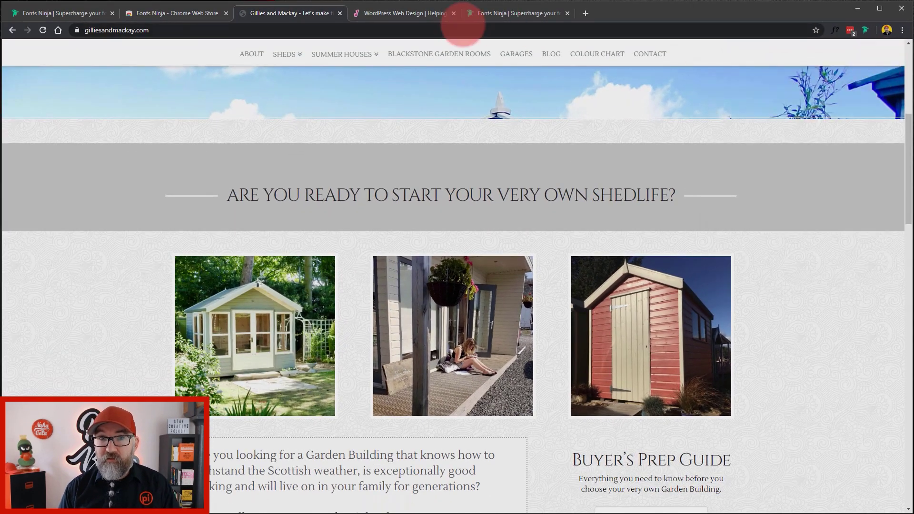
click(410, 14)
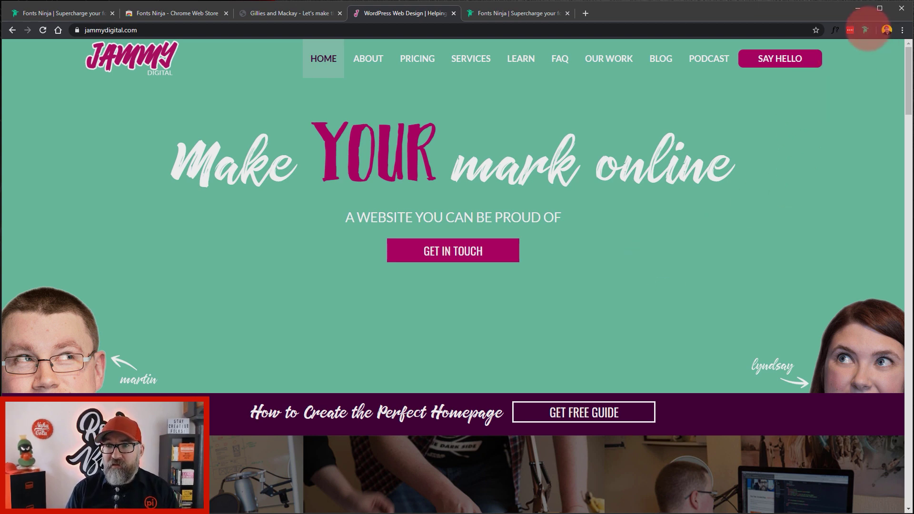
click(864, 29)
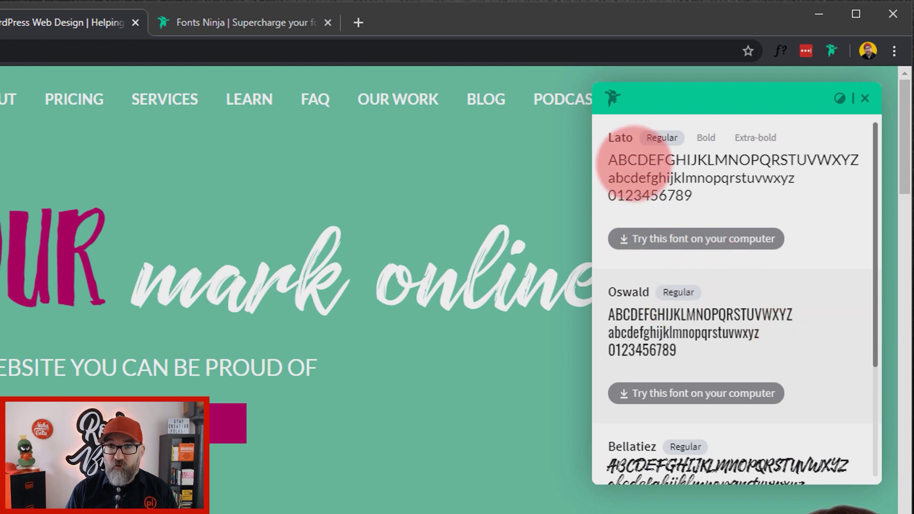
Step: Examine the fonts listed for the Jammy Digital homepage and inspect the font details of the headline word "YOUR"
scroll(630, 310, down, 3)
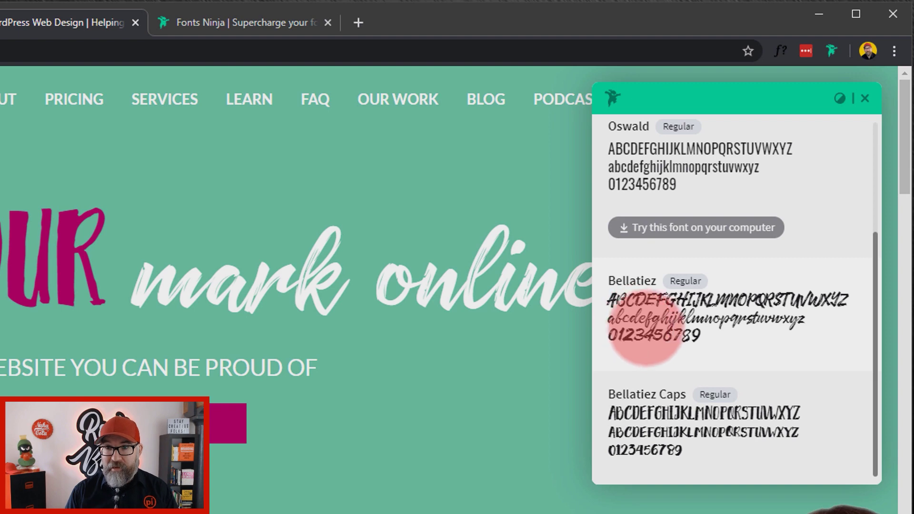
scroll(652, 327, down, 2)
scroll(759, 318, up, 3)
scroll(759, 317, down, 4)
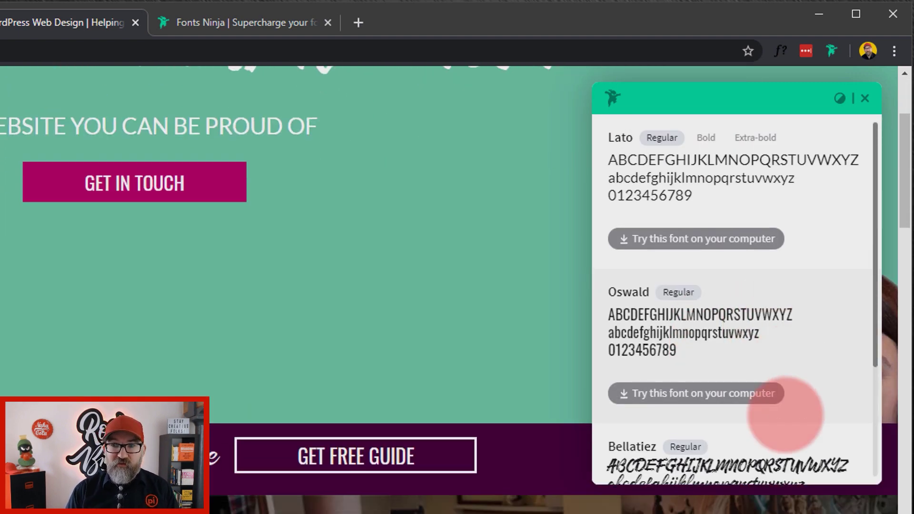
scroll(785, 418, down, 3)
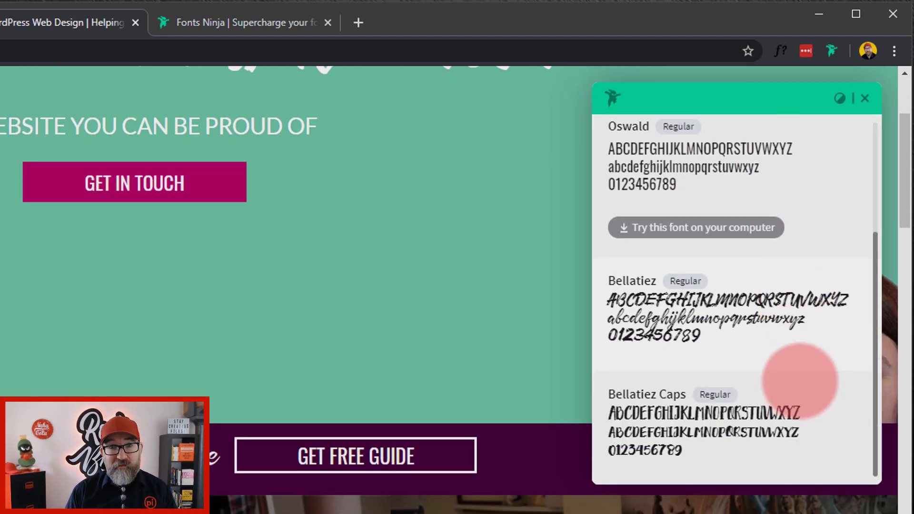
scroll(468, 377, up, 5)
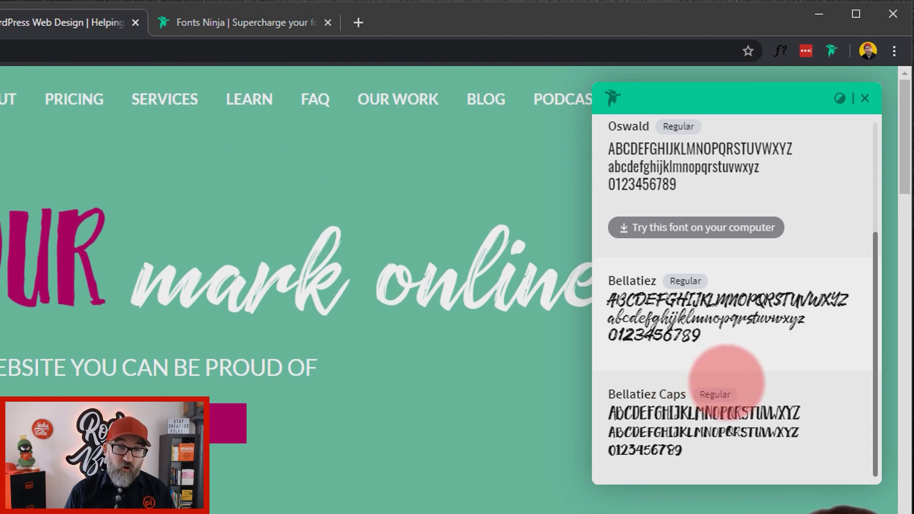
scroll(728, 383, up, 2)
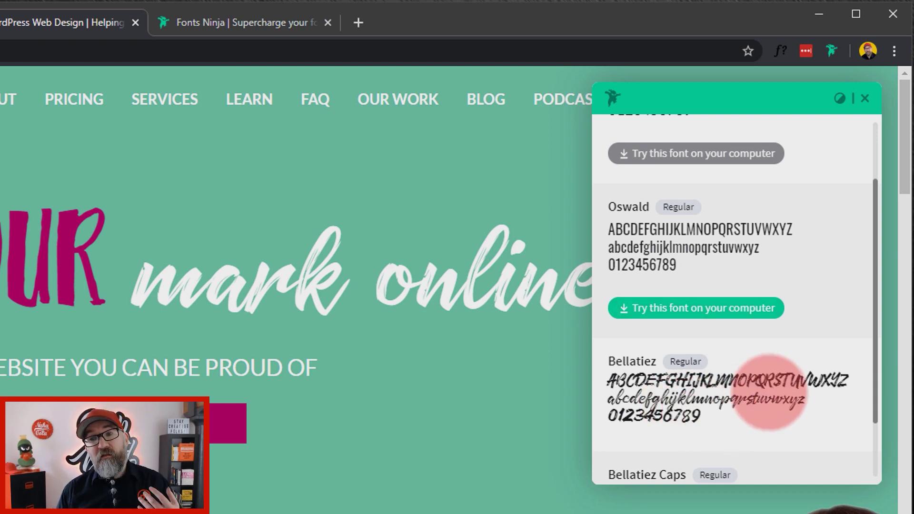
scroll(761, 409, down, 2)
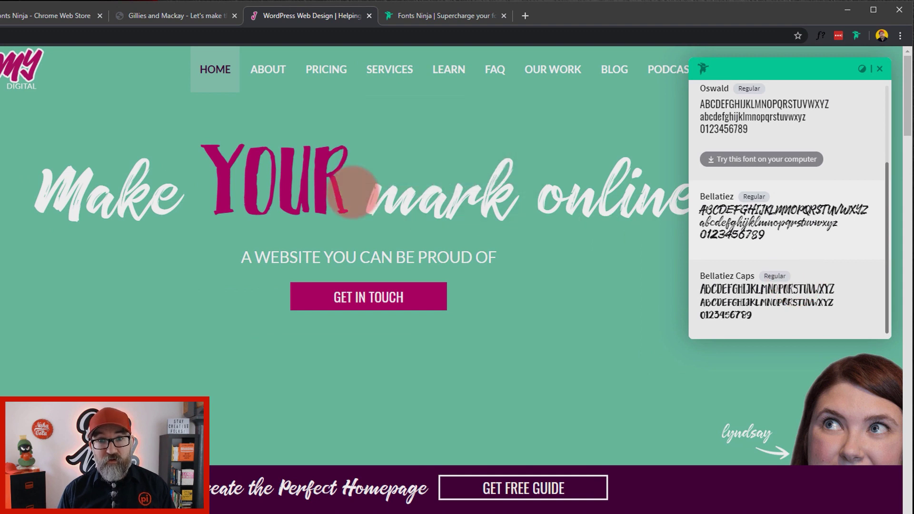
mouse_move(343, 204)
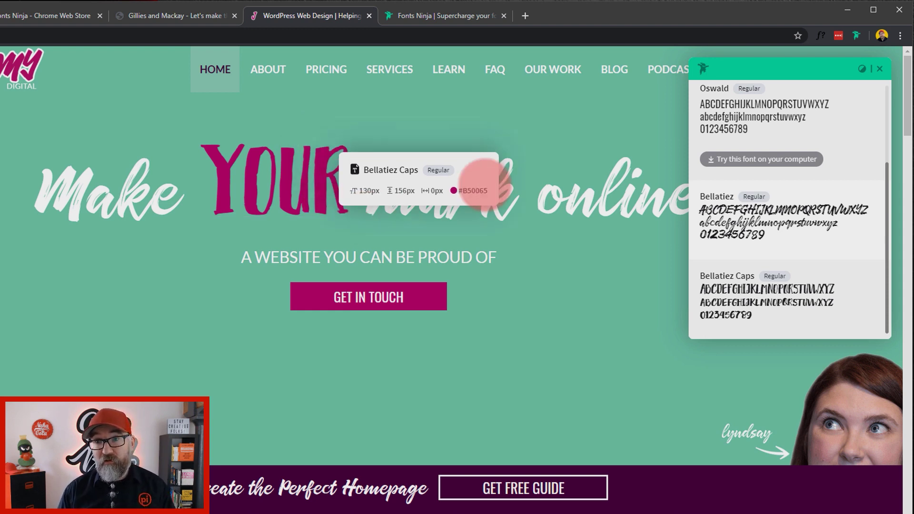
Step: Preview Oswald Regular with the sample text "fsgsdgsdgsdgs", widen its letter spacing, cycle through pangrams and close the preview
scroll(793, 231, up, 2)
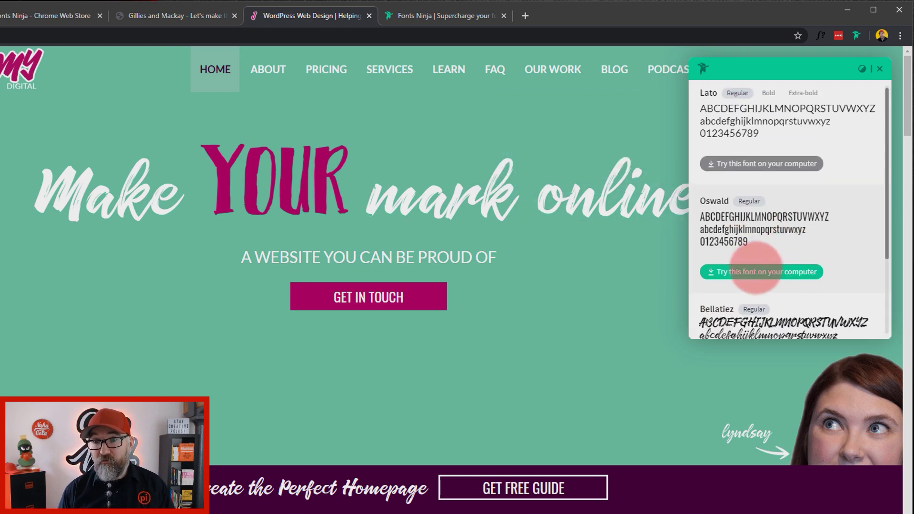
click(756, 209)
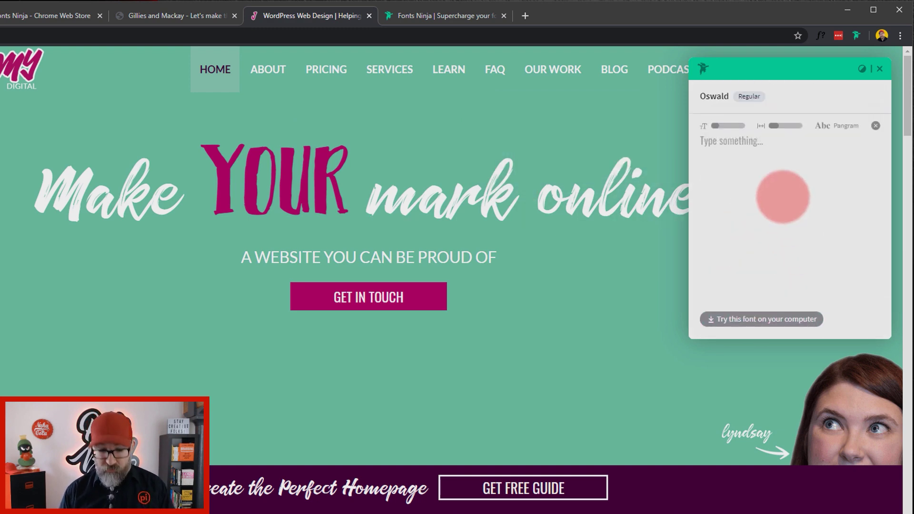
text(fsgsdgsdgsdgs)
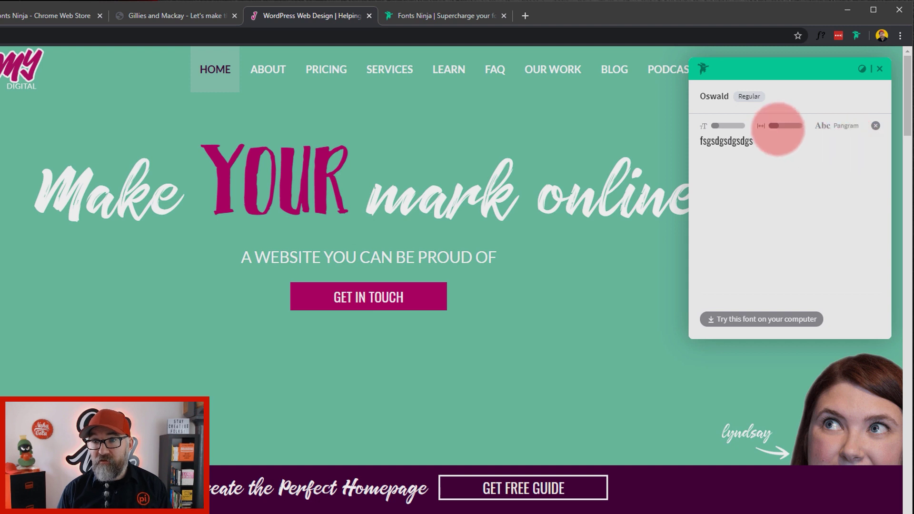
drag(775, 126, 786, 127)
click(832, 126)
click(833, 126)
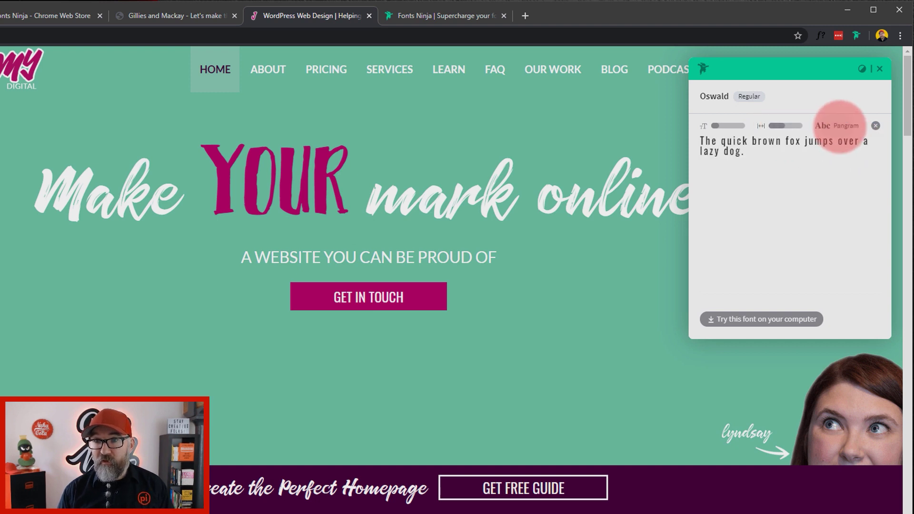
click(842, 126)
click(876, 125)
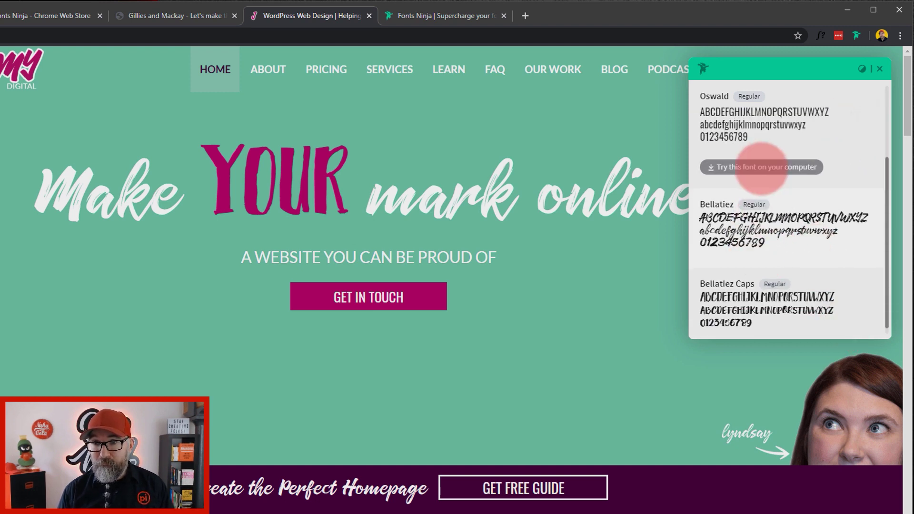
Step: Try the Oswald font on the computer
click(777, 166)
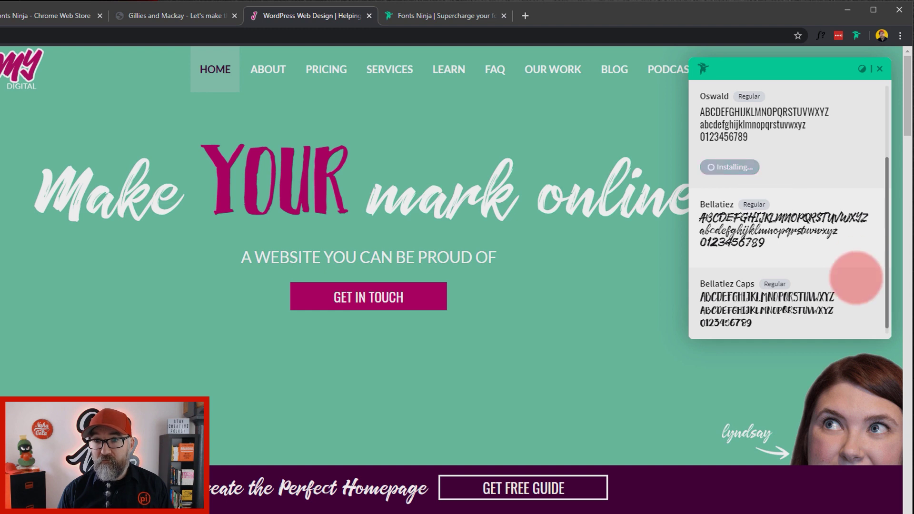